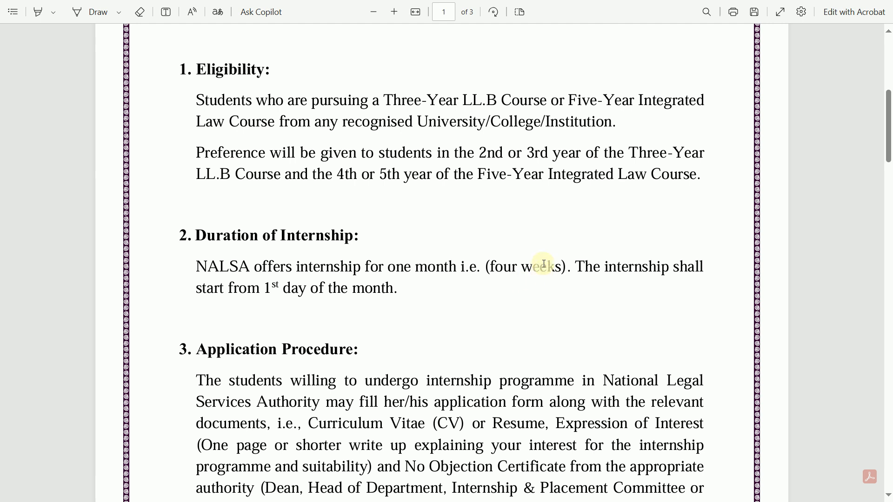
Step: Read the NALSA internship guidelines on duration, application procedure, report, certificate, intern rules and field visits through to the last page
scroll(495, 267, "down", 3)
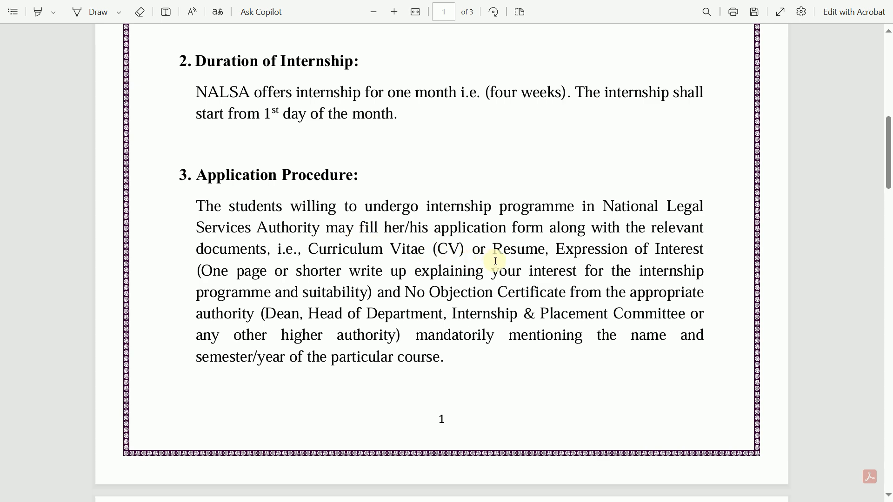
scroll(608, 302, "down", 6)
scroll(611, 304, "down", 3)
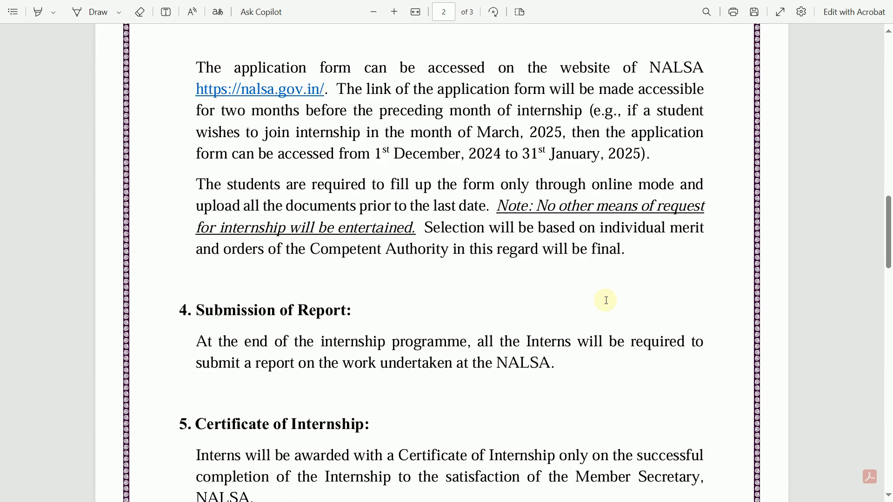
scroll(606, 300, "down", 1)
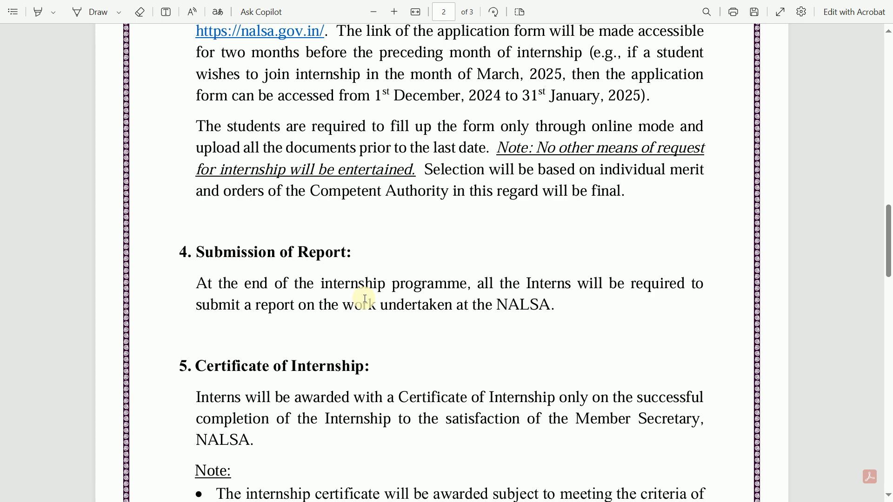
scroll(484, 307, "down", 1)
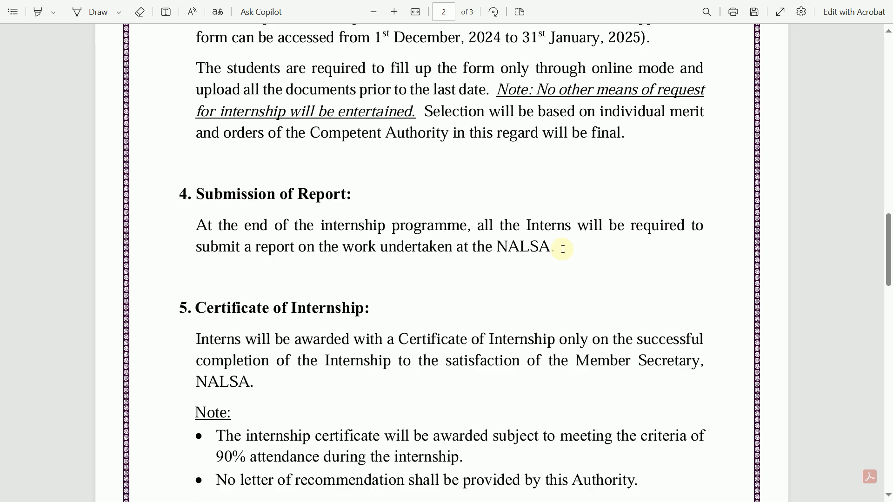
scroll(596, 304, "down", 1)
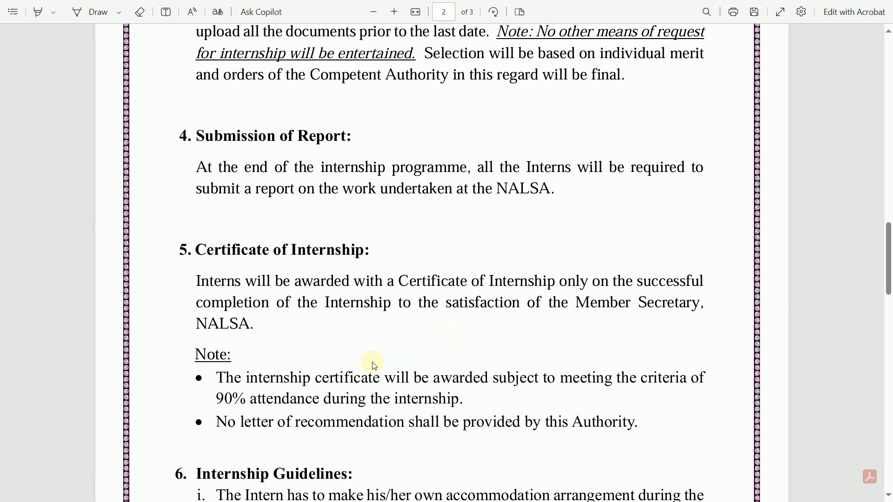
left_click_drag(193, 251, 350, 251)
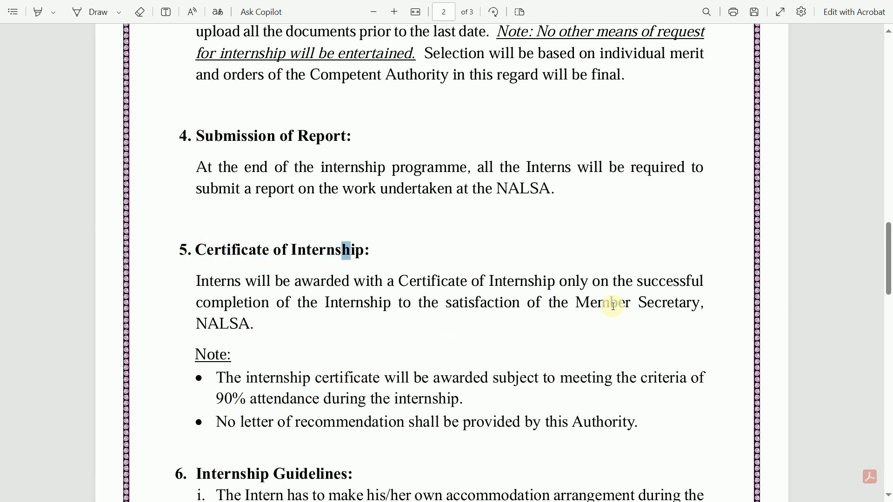
scroll(638, 316, "down", 7)
scroll(639, 317, "down", 10)
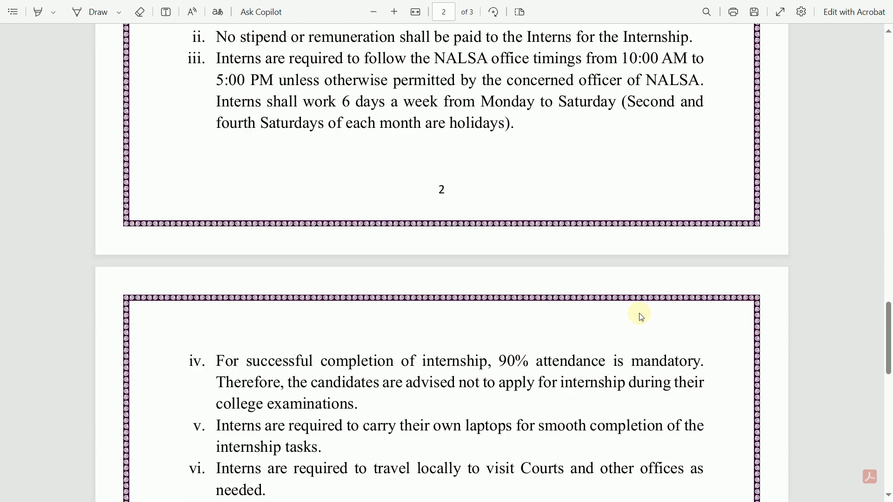
scroll(497, 273, "down", 9)
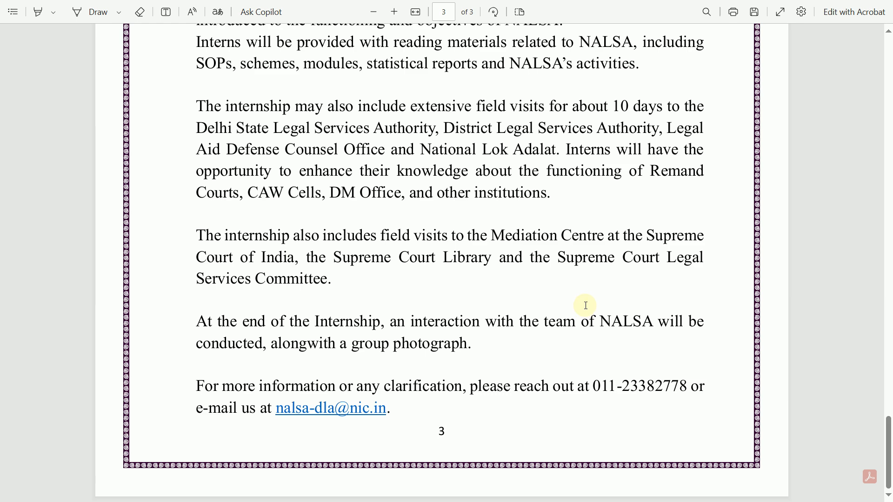
Step: Switch to the law students' internship application form and choose December 2025 as the month of internship
key("alt+Tab")
key("alt+Tab")
key("alt+Tab")
key("alt+Tab")
key("alt+Tab")
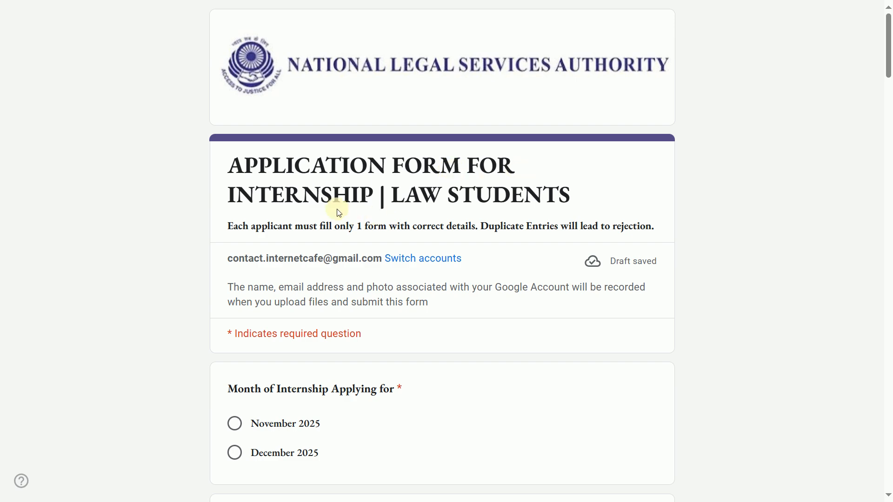
scroll(570, 208, "down", 3)
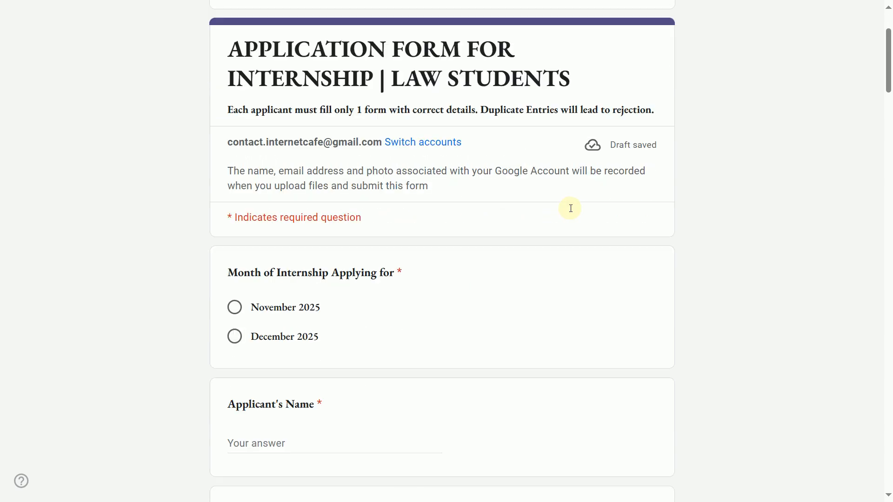
scroll(570, 208, "down", 1)
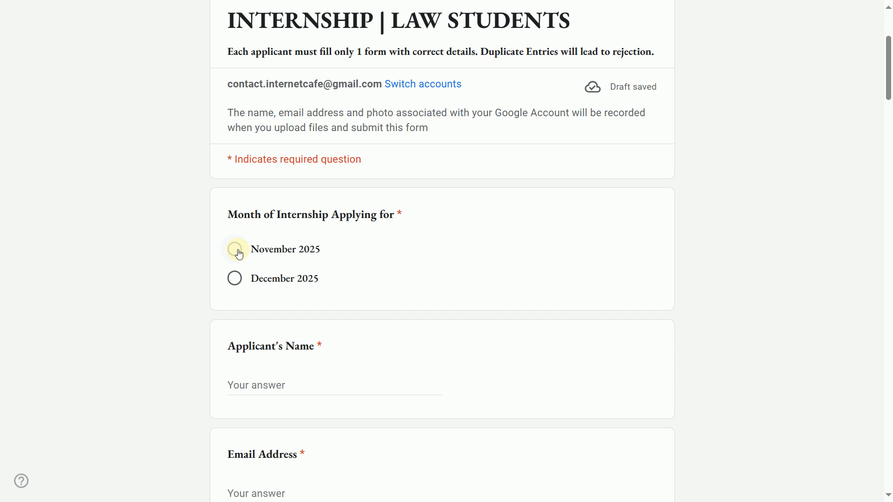
left_click(235, 278)
Step: Fill in the applicant's name and email address with the placeholder text "xxxxxxxxxxxxx"
scroll(354, 301, "down", 3)
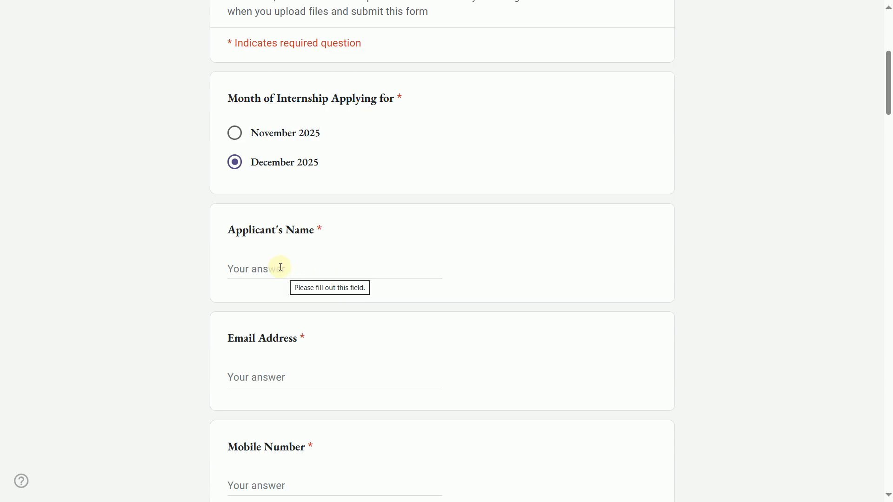
left_click(351, 273)
type("xxxxxxxxxxxxx")
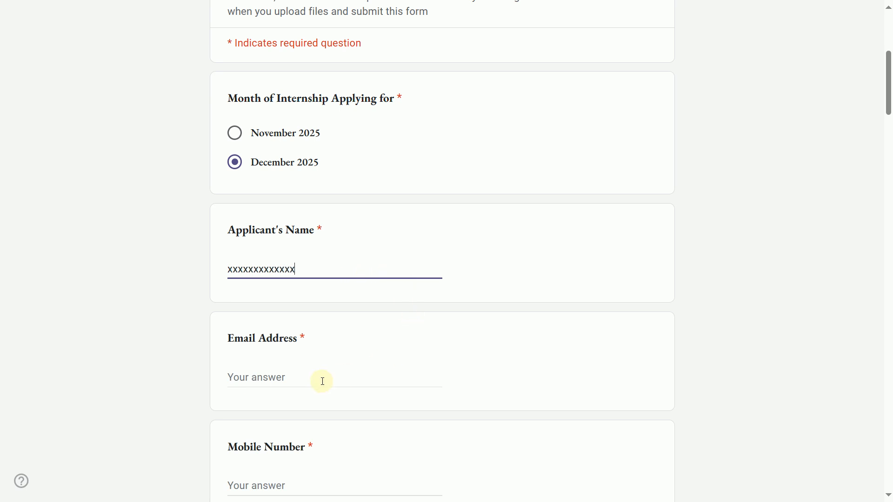
left_click(321, 379)
type("xxxxxxxxxxxxx")
Step: Select Male as the applicant's gender, leaving the mobile and emergency contact numbers blank
scroll(530, 343, "down", 6)
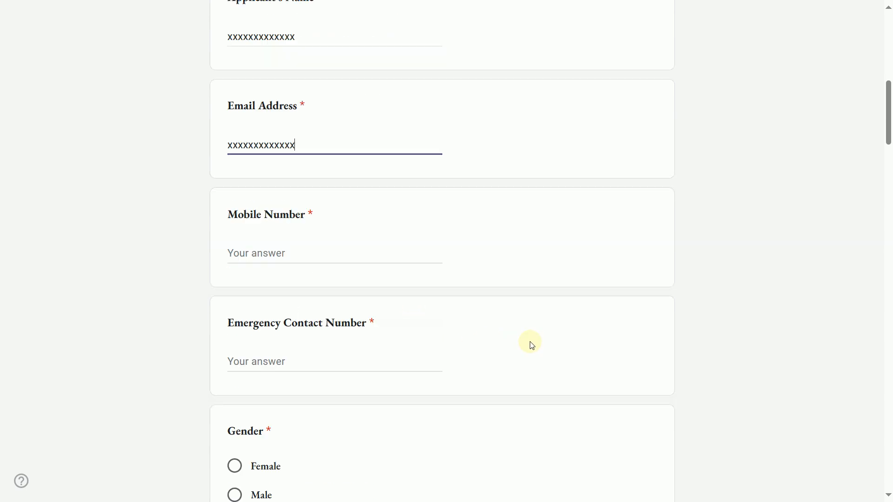
left_click(350, 195)
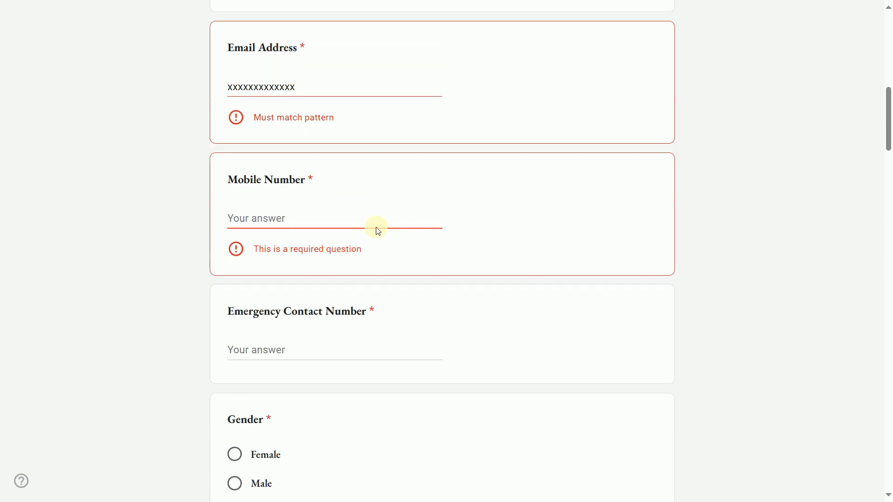
scroll(344, 278, "down", 1)
scroll(347, 269, "down", 1)
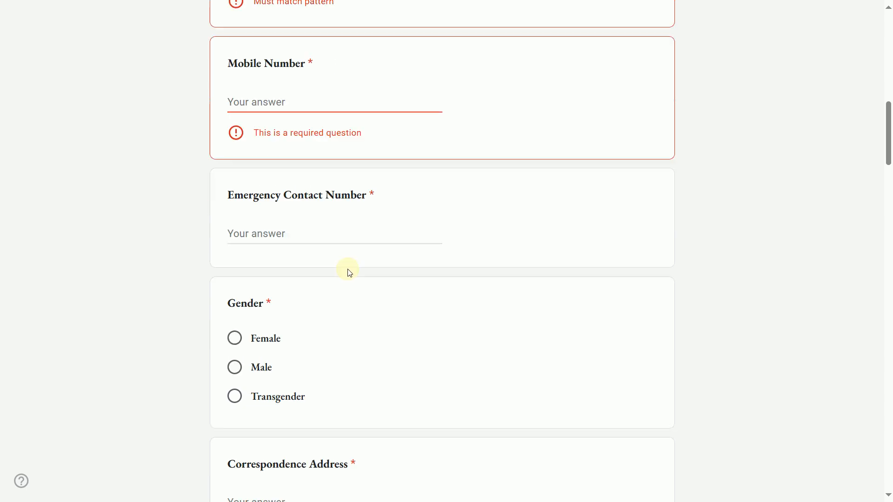
scroll(441, 214, "down", 3)
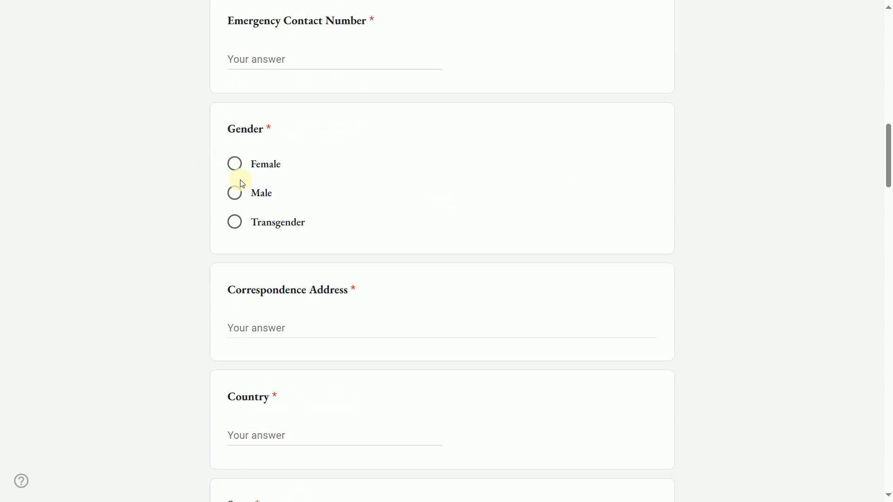
left_click(235, 193)
Step: Choose 3 Years as the duration of the course and Completed as the present year
scroll(408, 241, "down", 1)
scroll(281, 205, "down", 1)
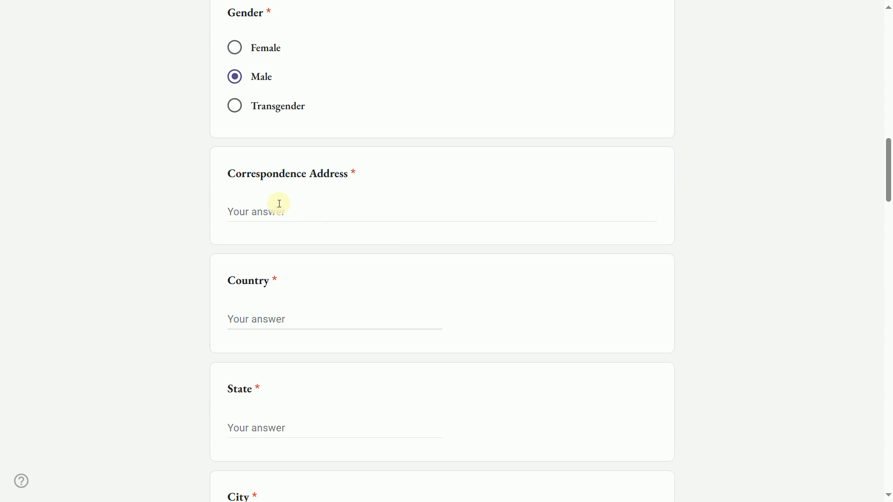
scroll(292, 313, "down", 2)
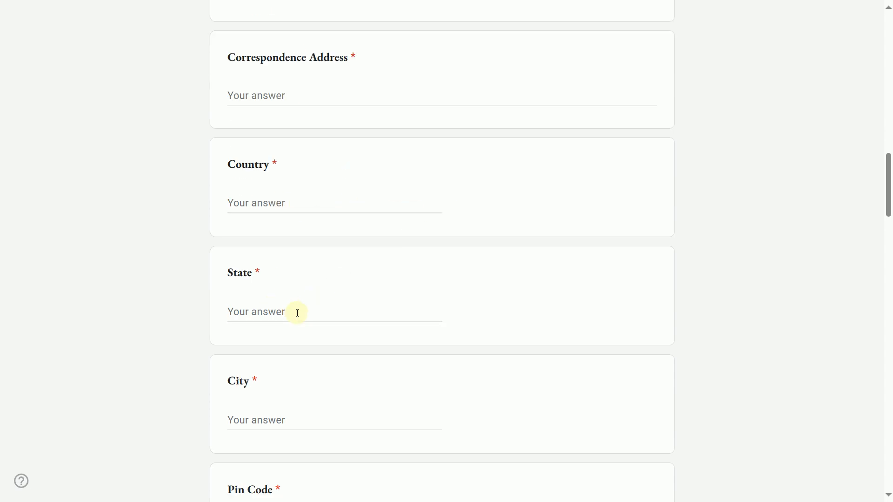
scroll(335, 307, "down", 4)
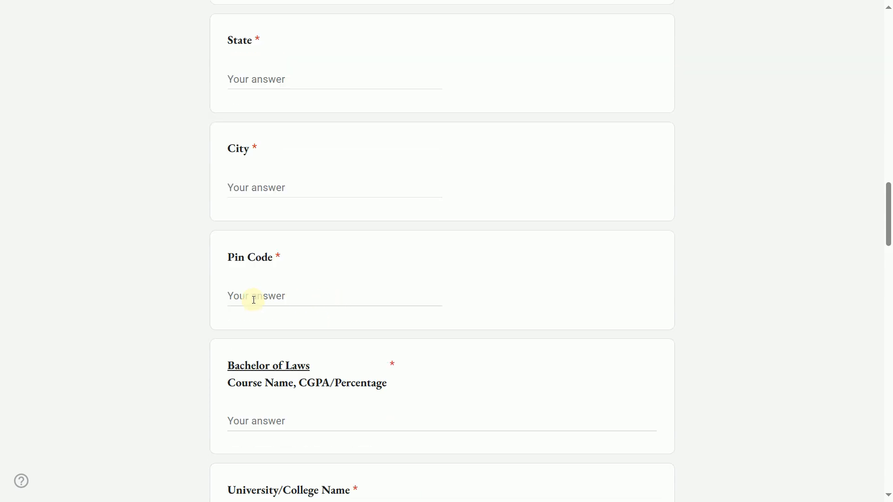
scroll(263, 298, "down", 2)
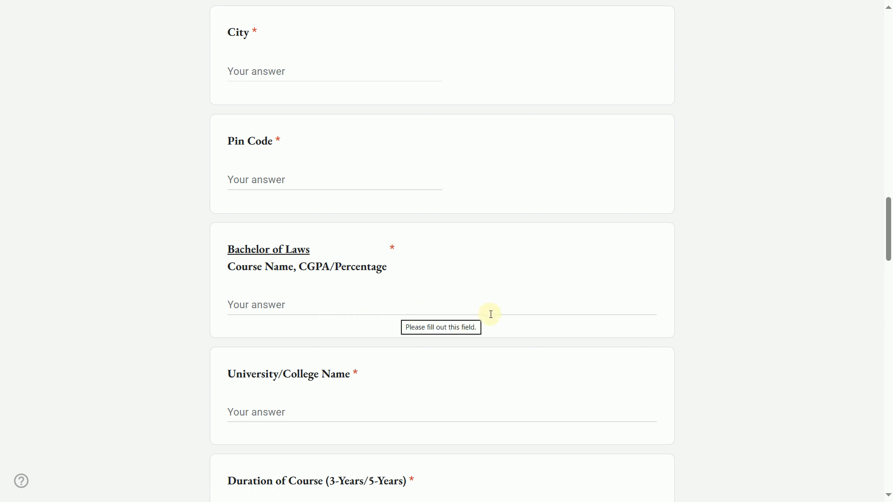
scroll(399, 312, "down", 1)
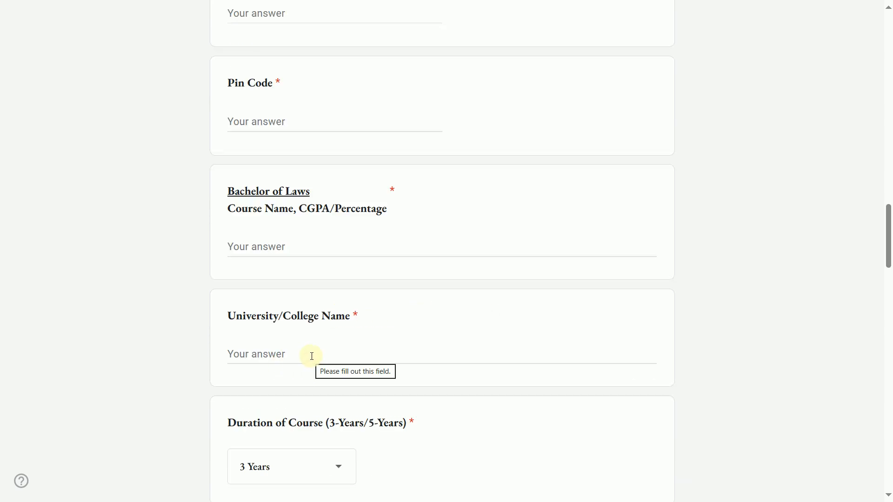
scroll(325, 347, "down", 2)
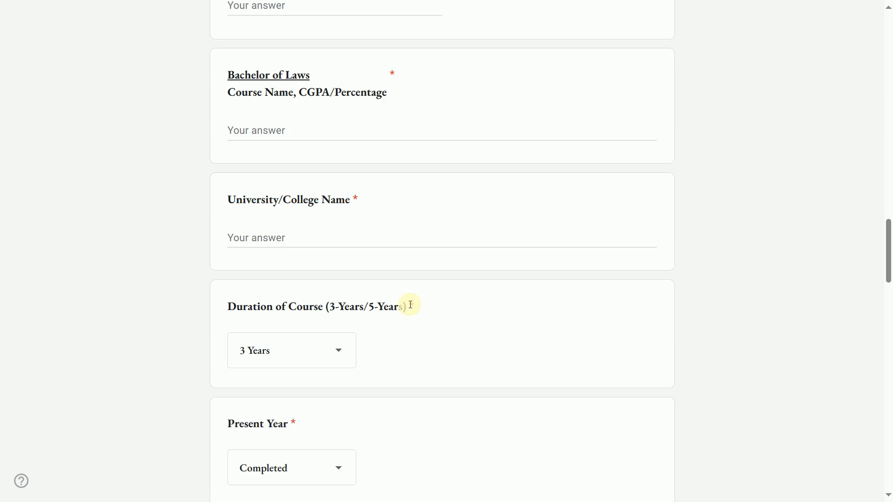
left_click(316, 347)
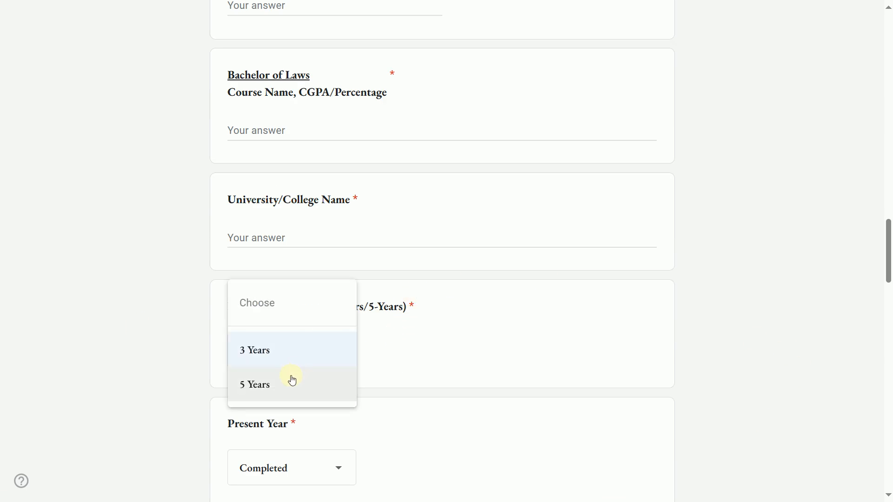
left_click(283, 354)
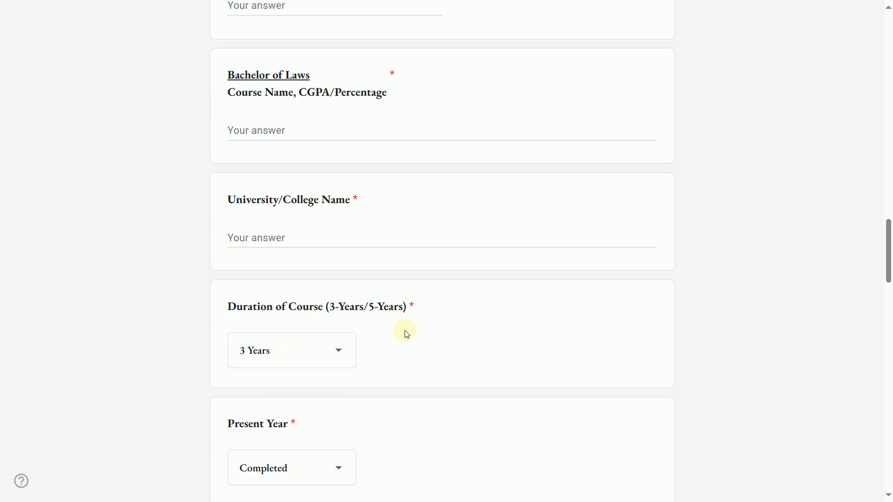
scroll(403, 307, "down", 3)
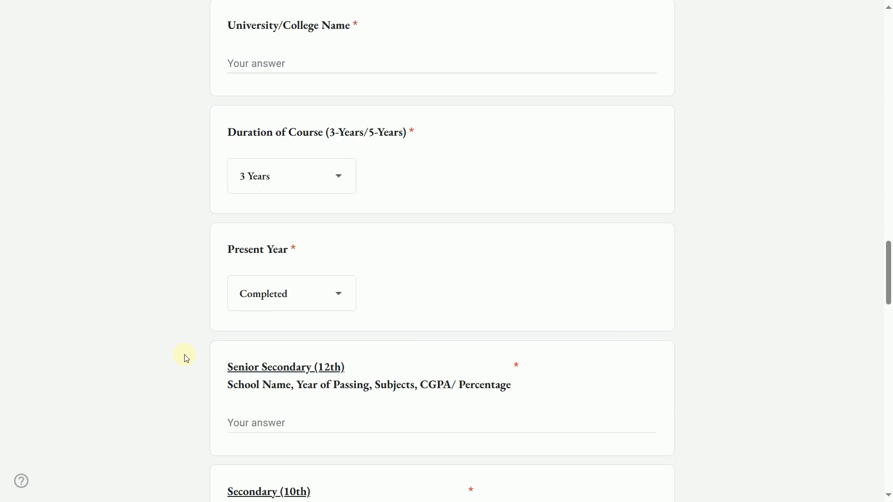
left_click(326, 296)
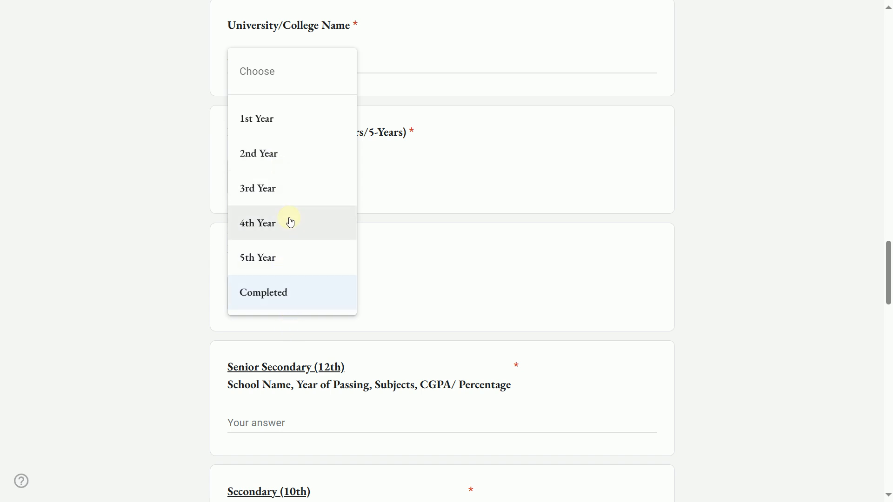
left_click(270, 293)
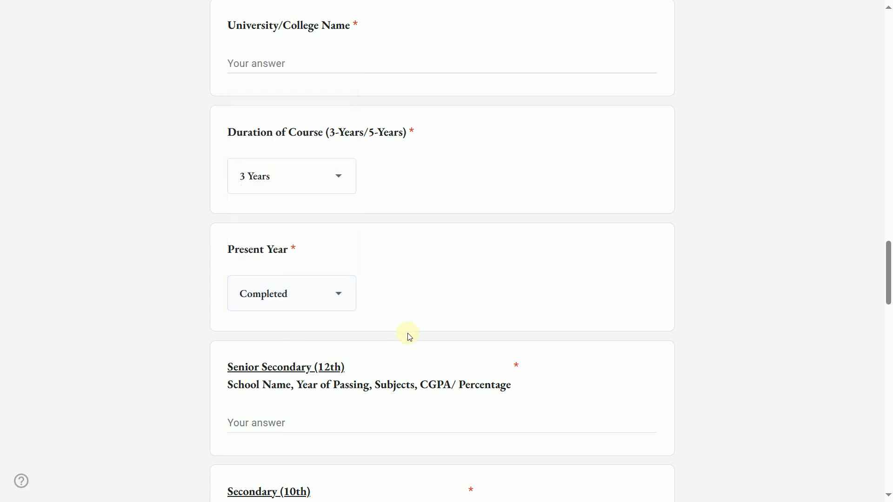
Step: Review the form's questions on 12th and 10th schooling, internship experience, competitions, publications and computer skills
scroll(432, 342, "down", 2)
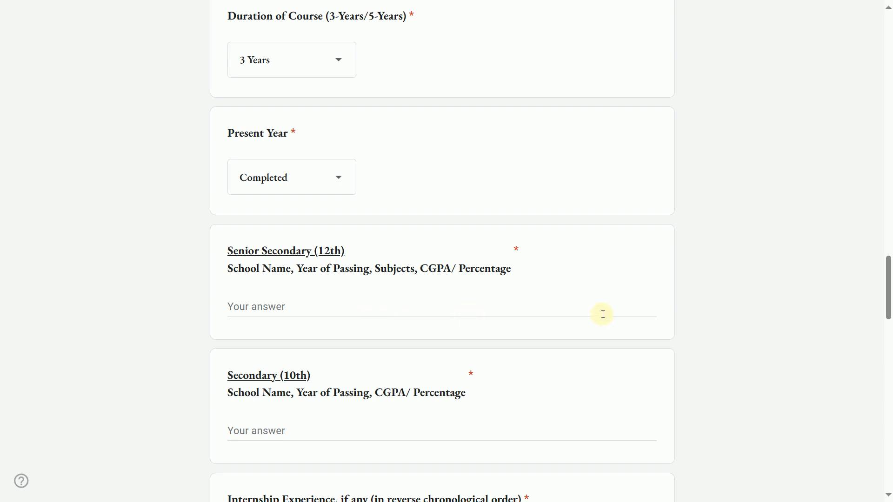
scroll(428, 323, "down", 3)
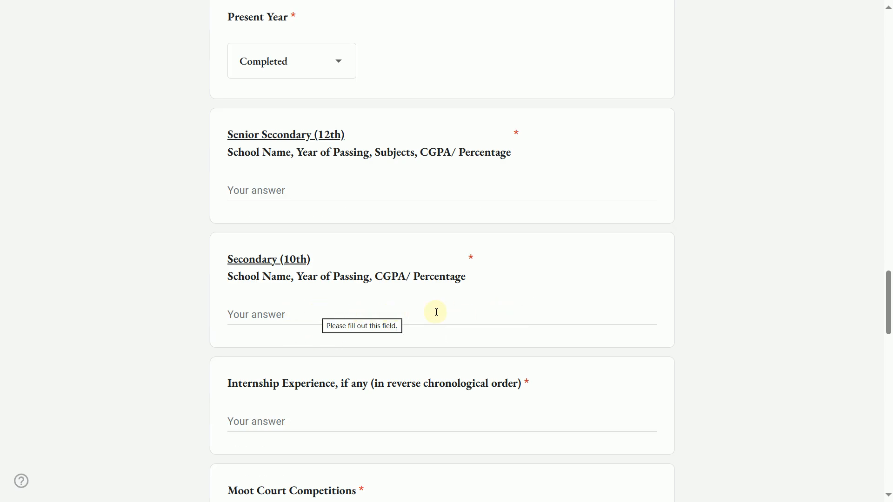
scroll(540, 306, "down", 1)
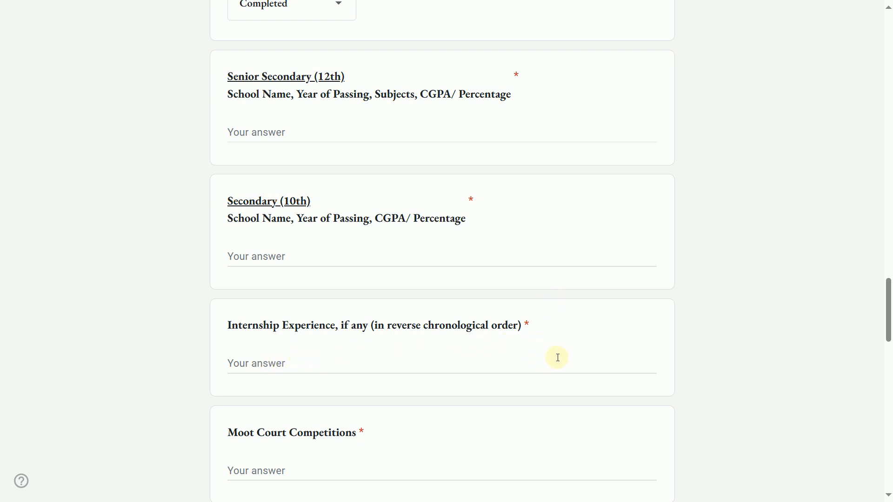
scroll(558, 358, "down", 2)
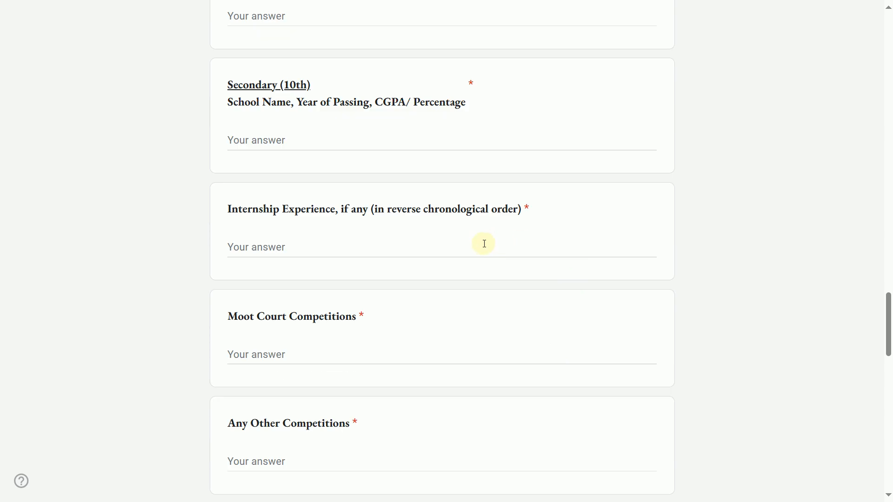
scroll(470, 307, "down", 2)
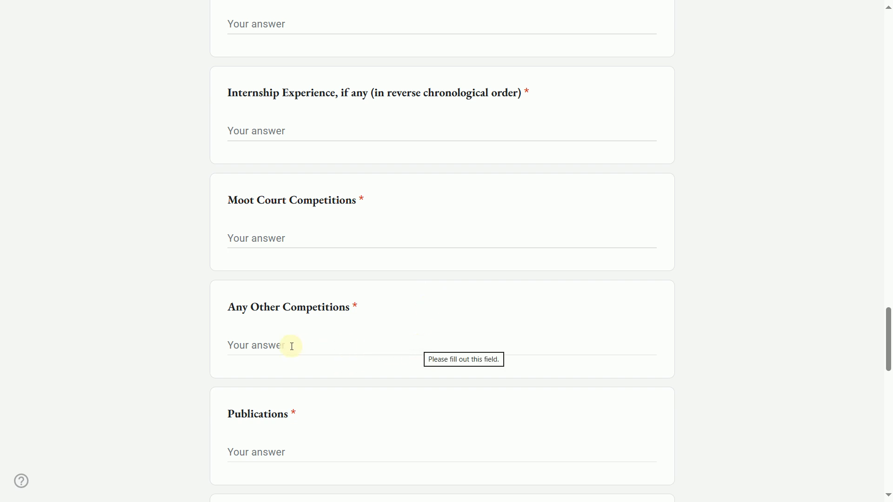
scroll(303, 347, "down", 3)
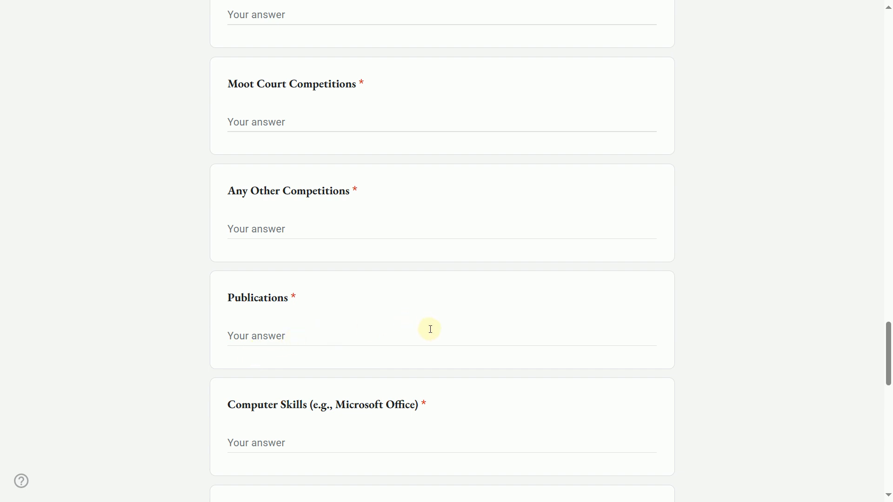
scroll(429, 333, "down", 3)
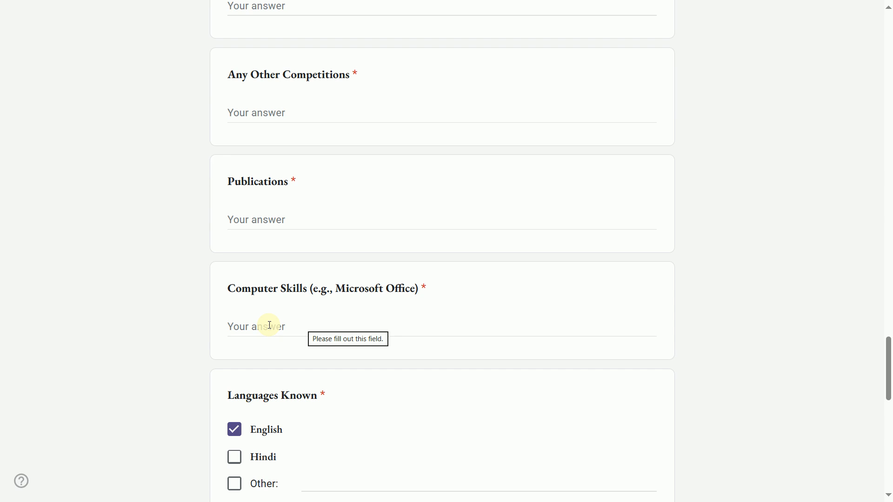
Step: Select Other under Languages Known and enter TAMIL as the additional language alongside English
scroll(2, 450, "down", 3)
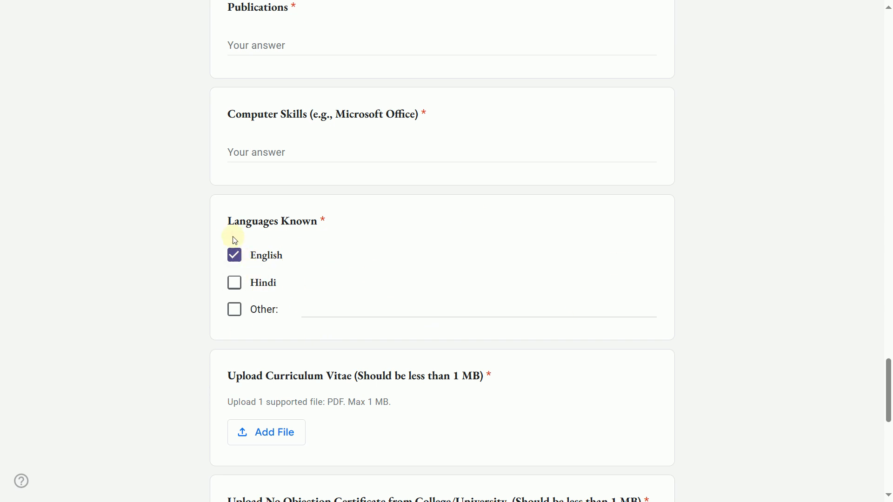
left_click(240, 314)
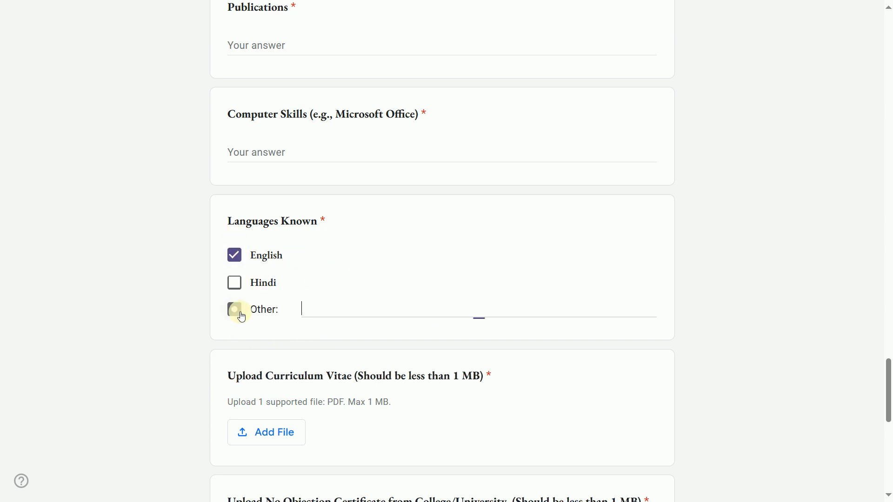
type("TAMIL")
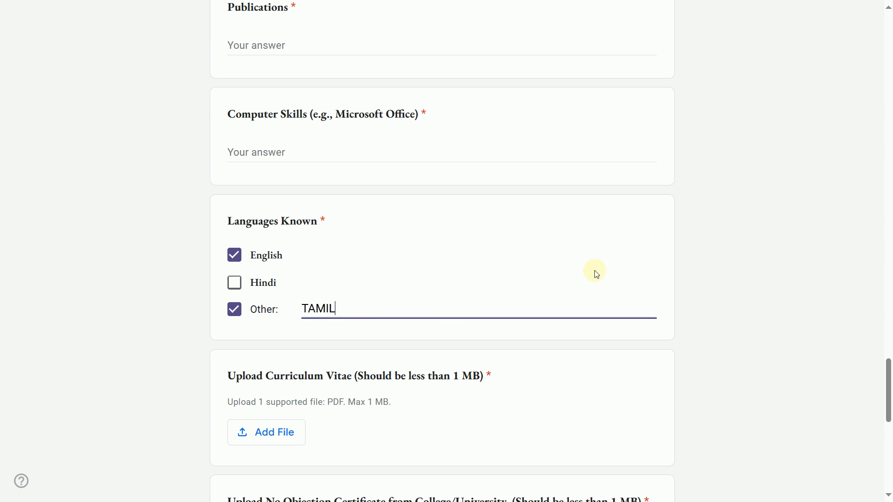
Step: Go past the CV, No Objection Certificate and internship reasons uploads without adding files, and tick the declaration certifying the information is correct
scroll(299, 309, "down", 4)
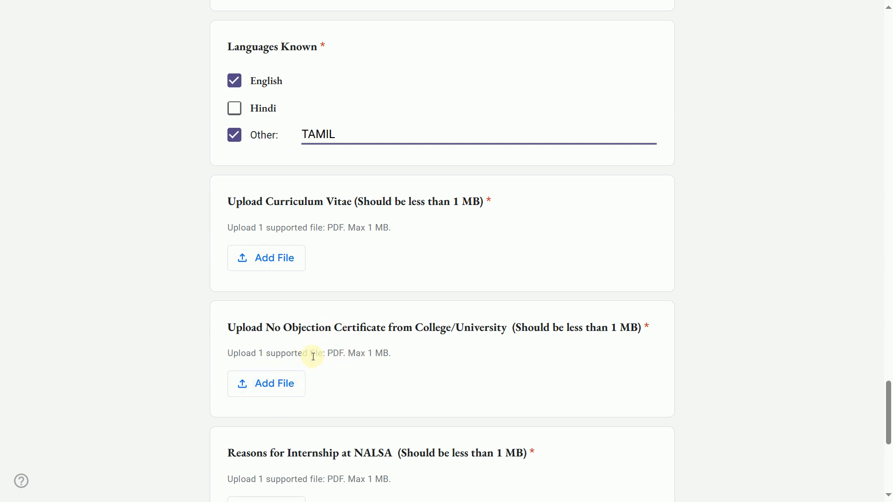
scroll(270, 365, "down", 2)
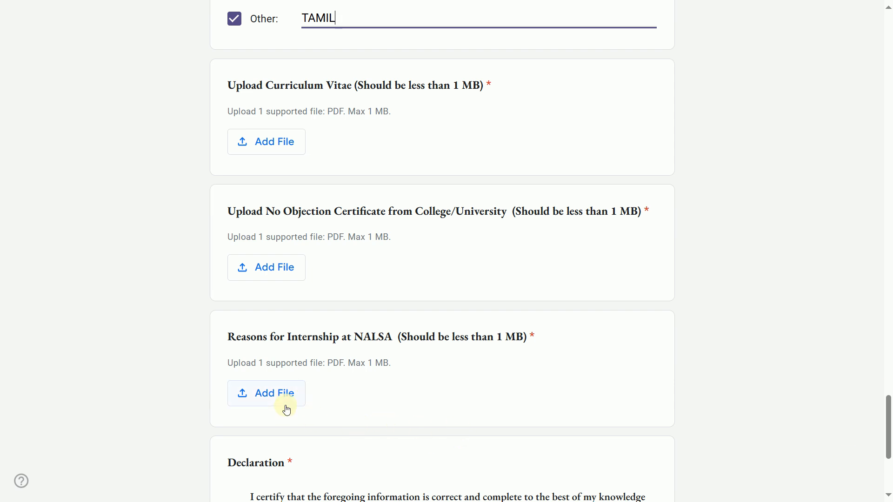
scroll(285, 404, "down", 3)
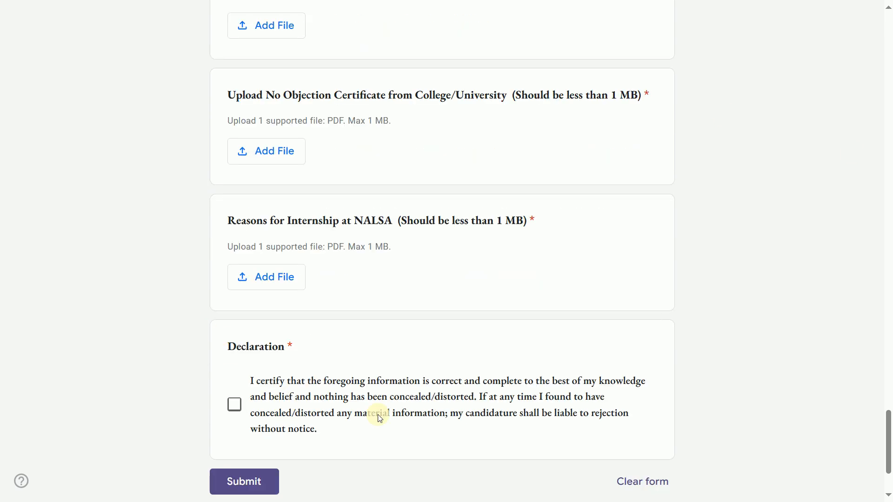
left_click(234, 405)
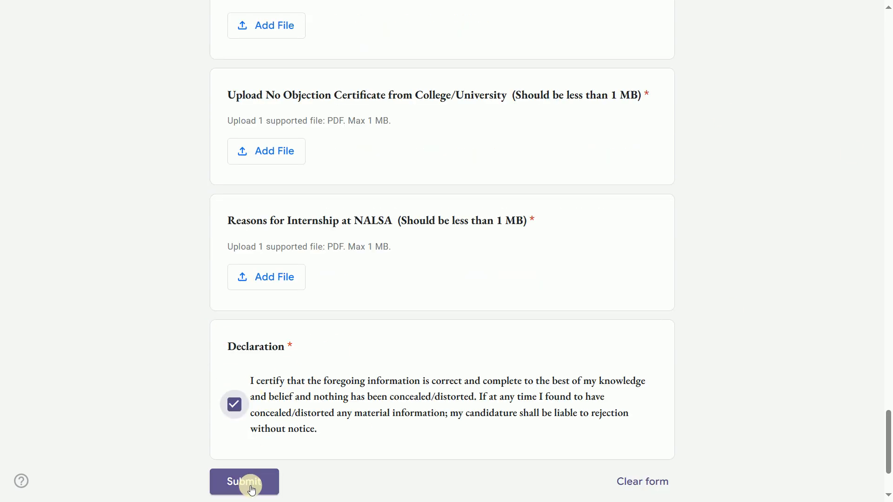
Step: Look back over the form up to the applicant's details, and switch to the first page of the NALSA Internship Programme-2025 PDF
scroll(838, 289, "up", 20)
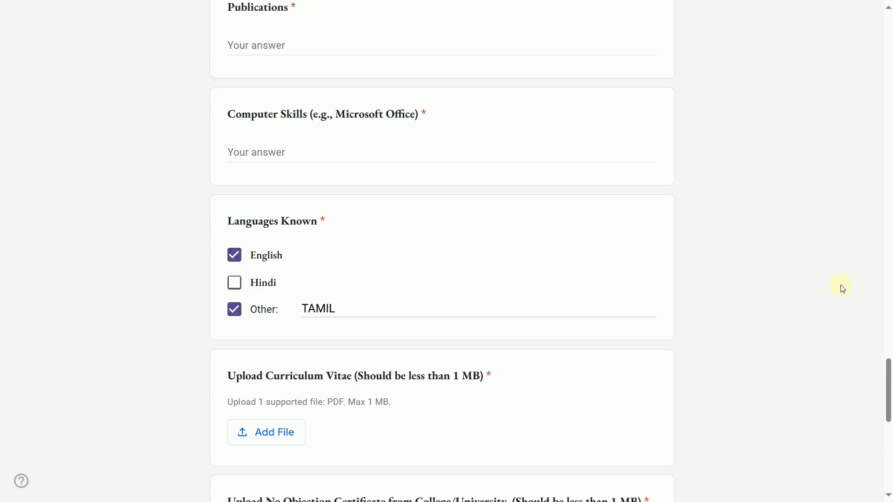
scroll(848, 287, "up", 9)
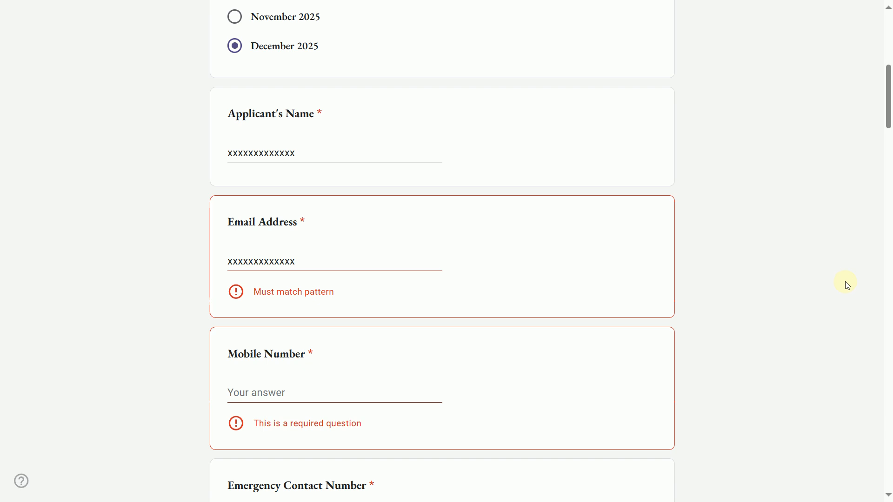
key("alt+Tab")
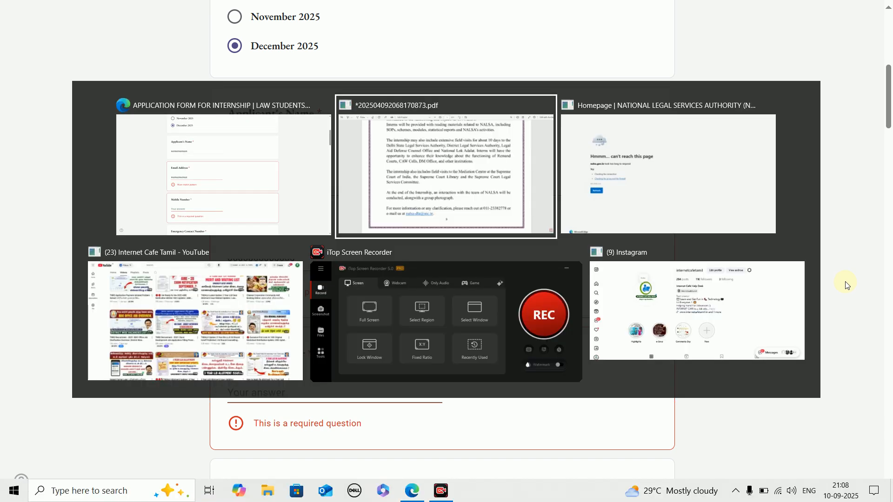
scroll(813, 286, "up", 10)
scroll(813, 287, "up", 20)
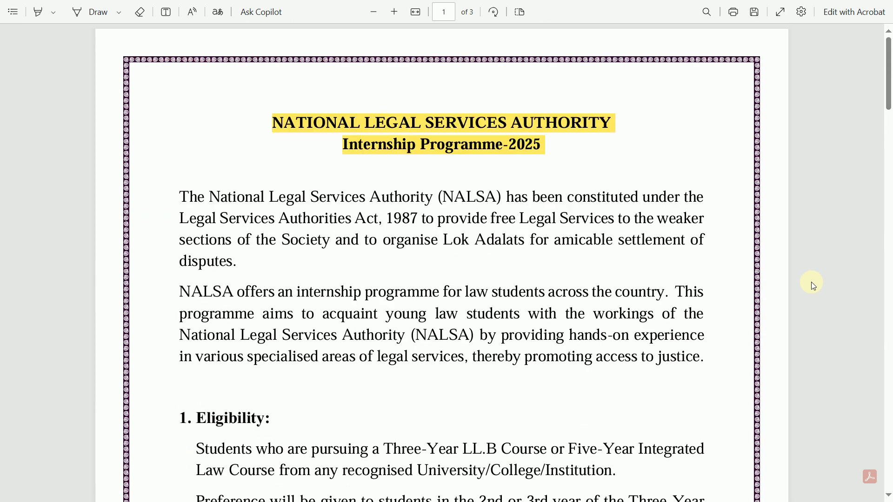